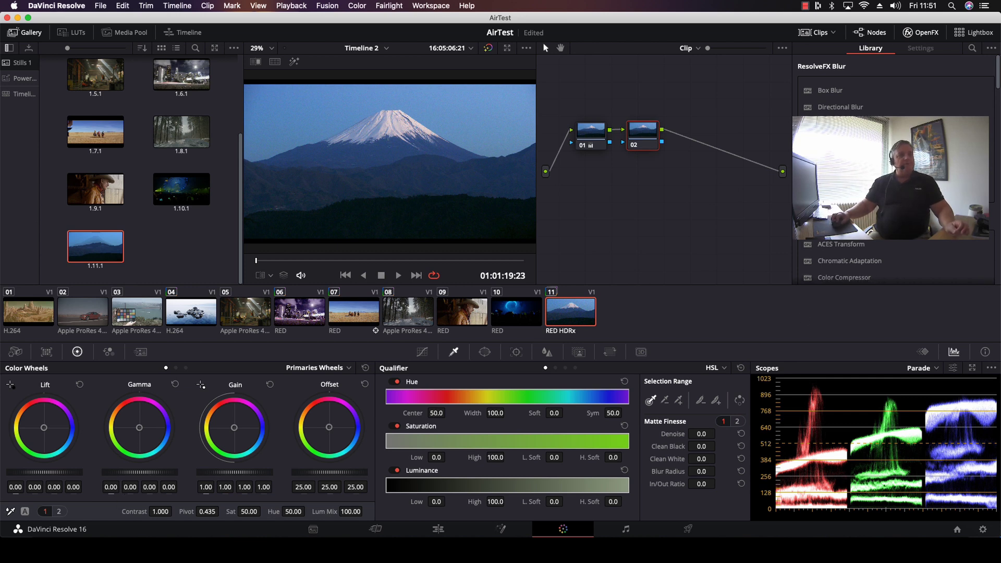
- On node 02, lower Gamma to -0.02, raise Gain to about 1.10, and tint the highlights slightly
left_click_drag(139, 473, 118, 473)
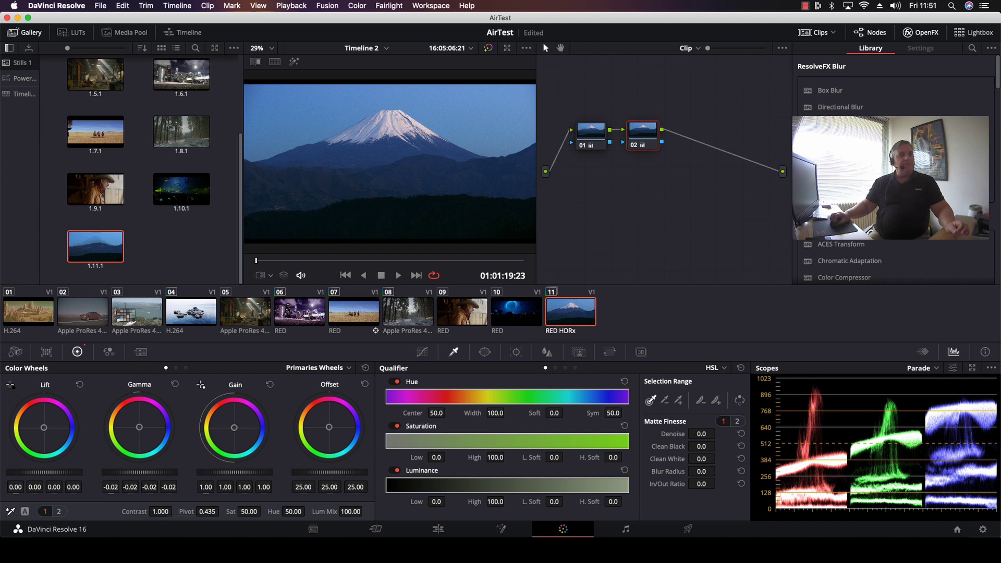
left_click_drag(235, 472, 247, 473)
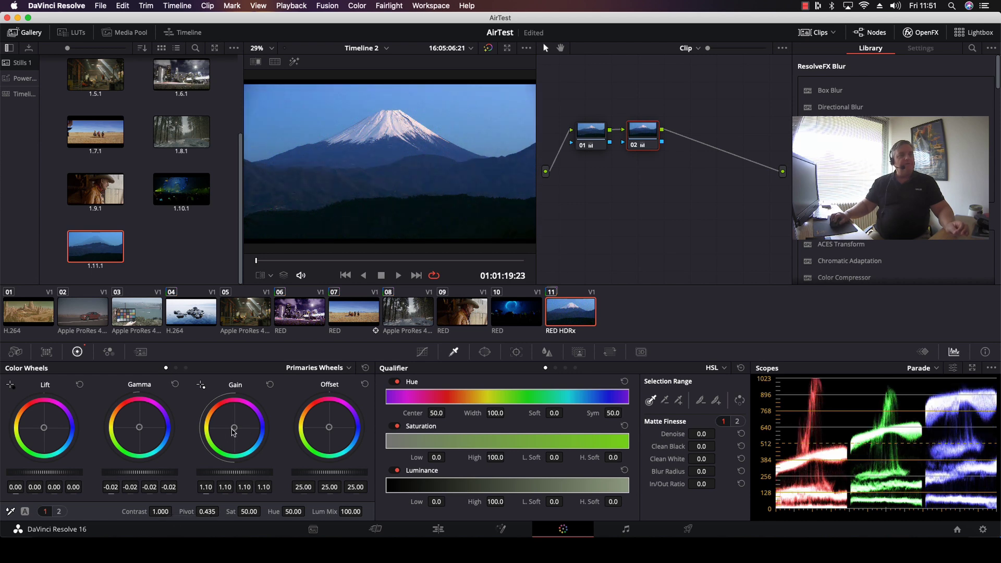
left_click_drag(233, 431, 228, 437)
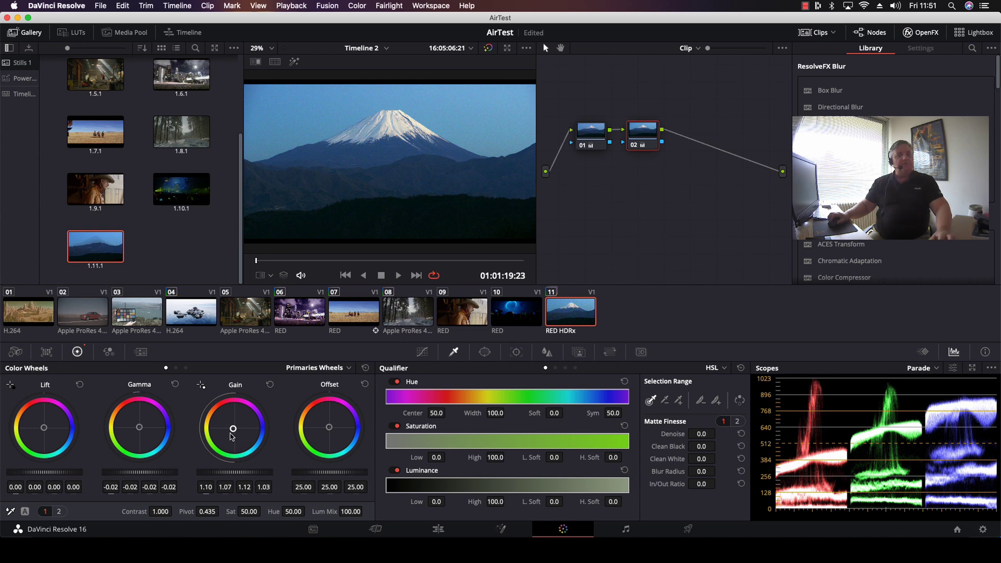
- Add a serial node and sample the blue sky with the qualifier, showing the highlight matte
key("alt+s")
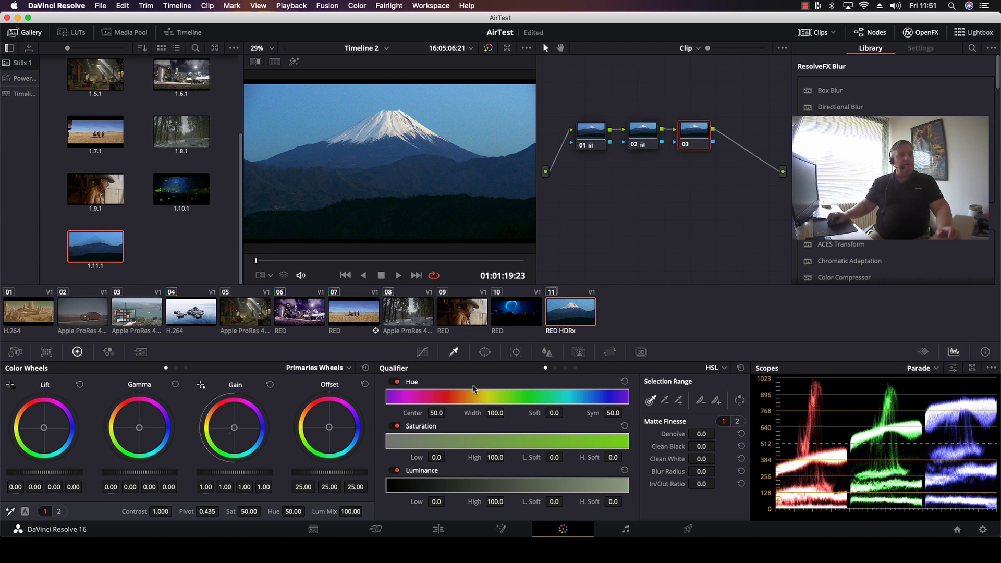
left_click(308, 111)
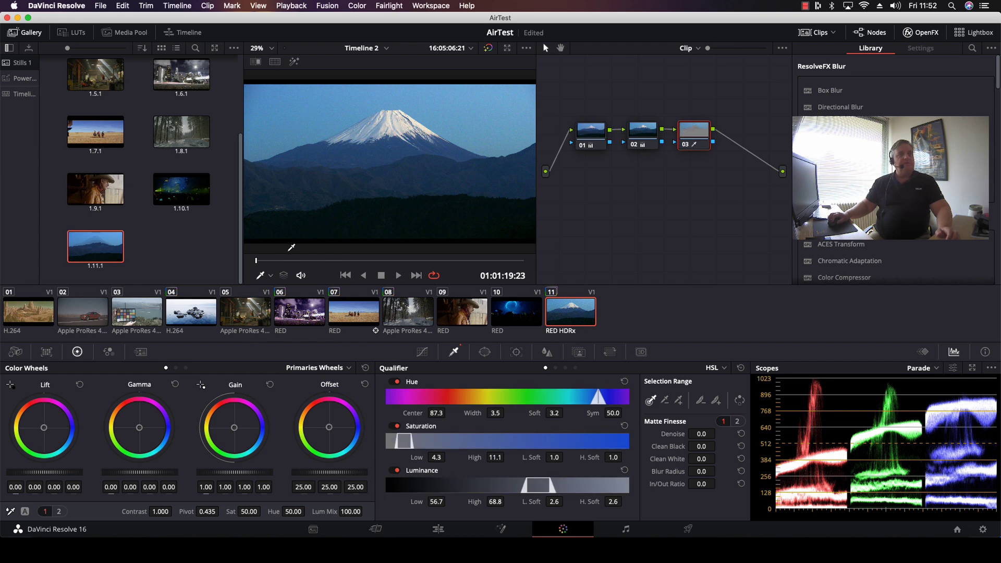
left_click(295, 61)
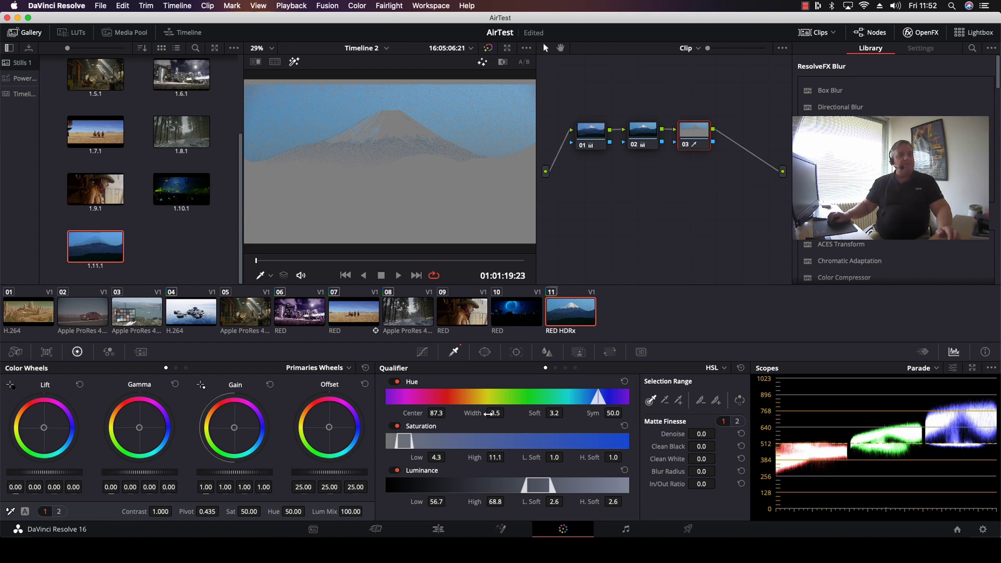
- Widen the Hue, Saturation and Luminance ranges (Lum low 55.3), then denoise the matte to 26.7
left_click_drag(489, 413, 522, 413)
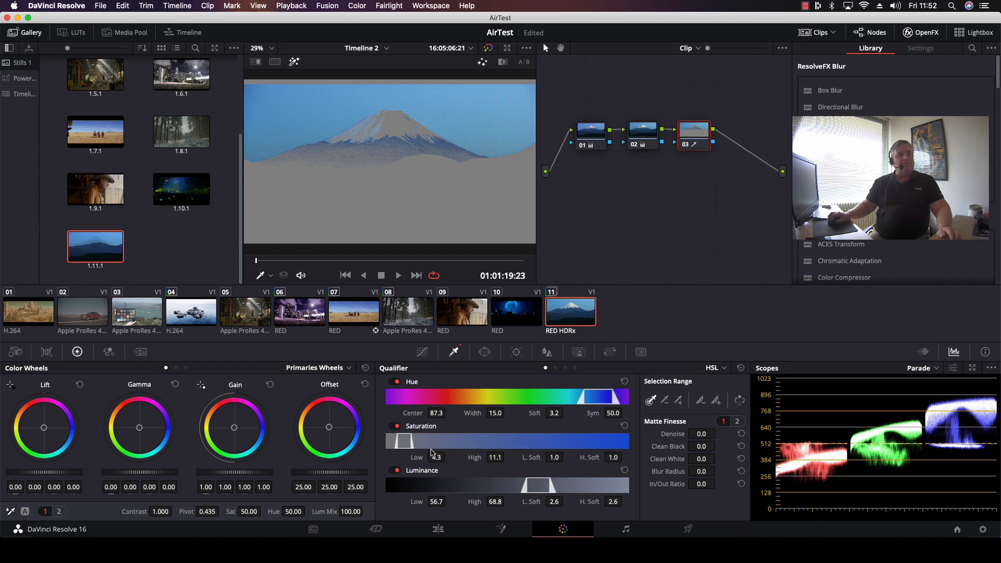
left_click_drag(500, 457, 508, 458)
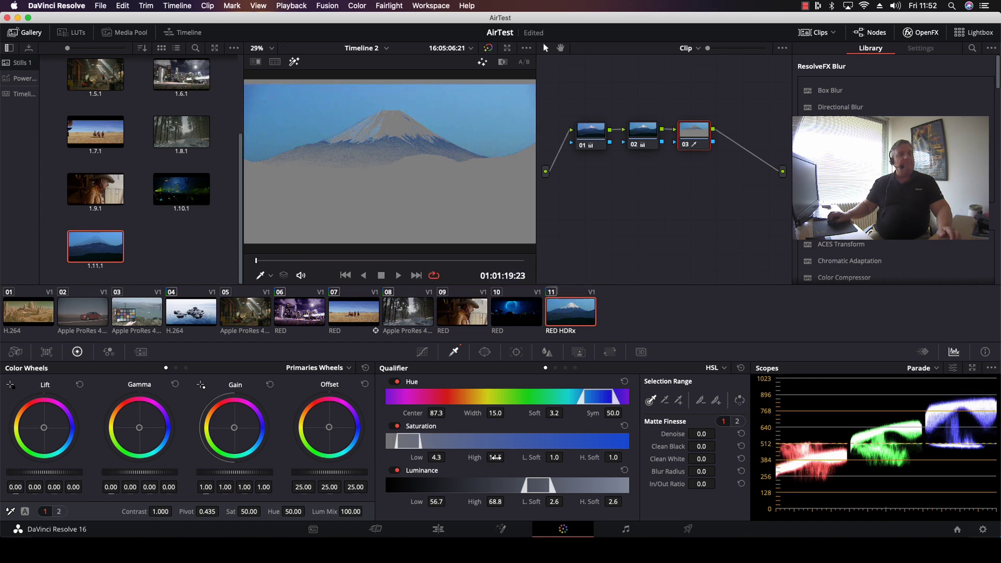
left_click_drag(436, 457, 448, 458)
left_click_drag(435, 501, 448, 501)
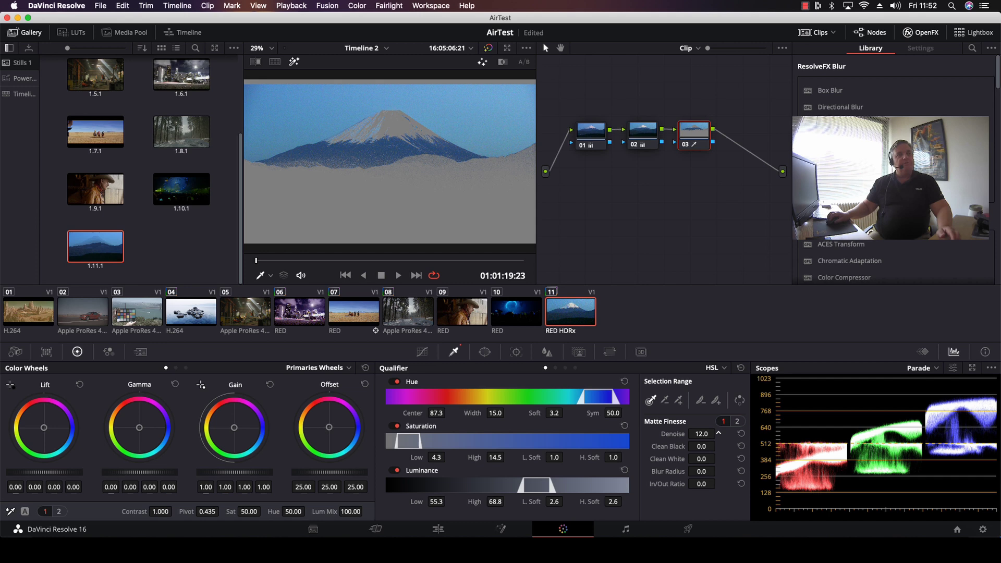
left_click_drag(719, 433, 701, 433)
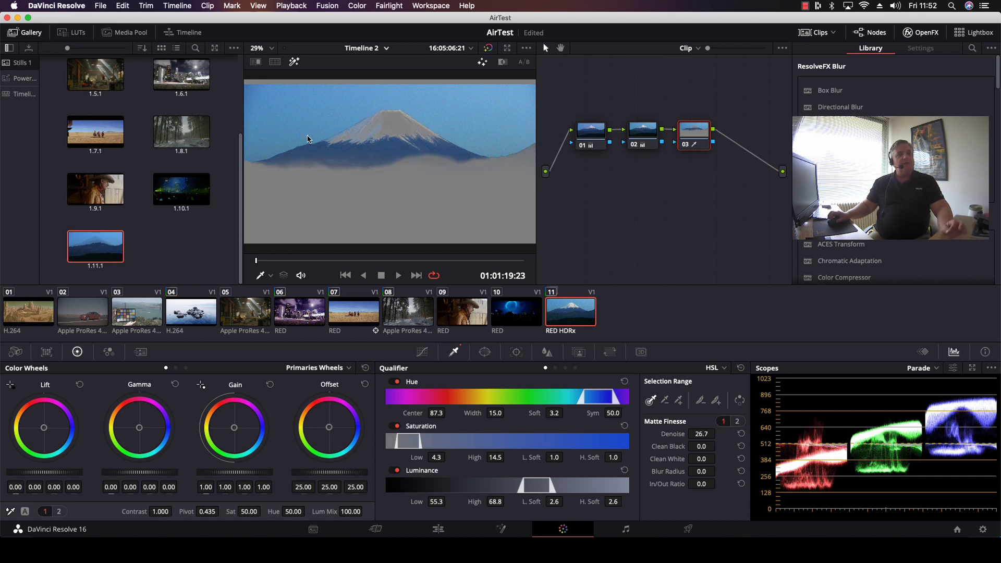
left_click(294, 62)
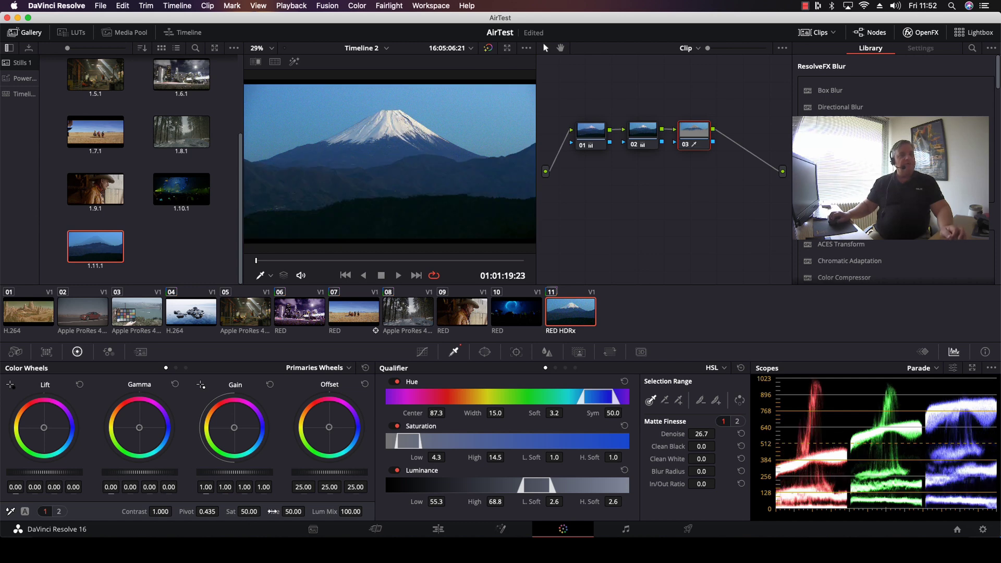
- Set the sky Hue to 35 for purple, then grab a gallery still labelled 'mountain'
left_click_drag(293, 512, 252, 525)
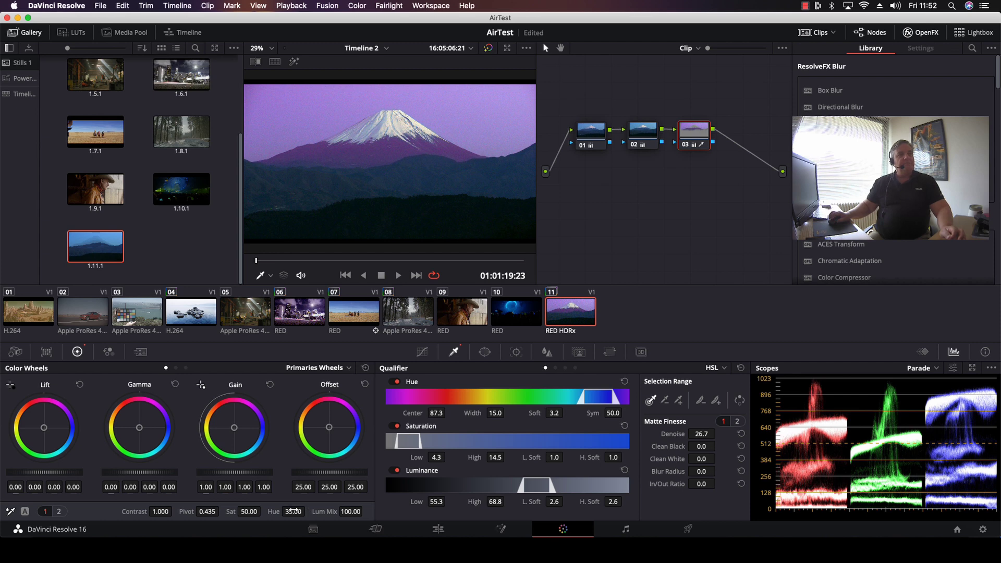
right_click(321, 121)
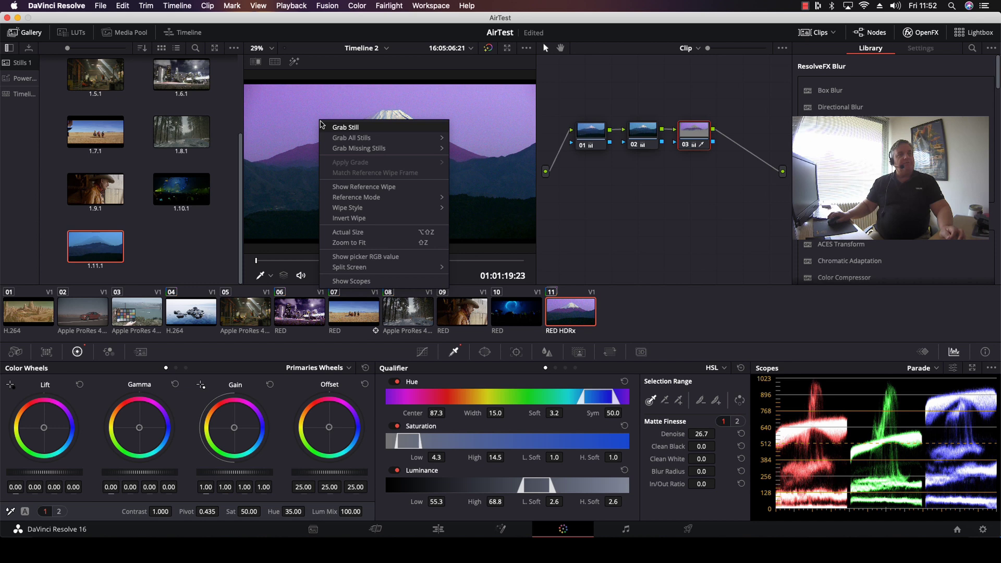
left_click(342, 128)
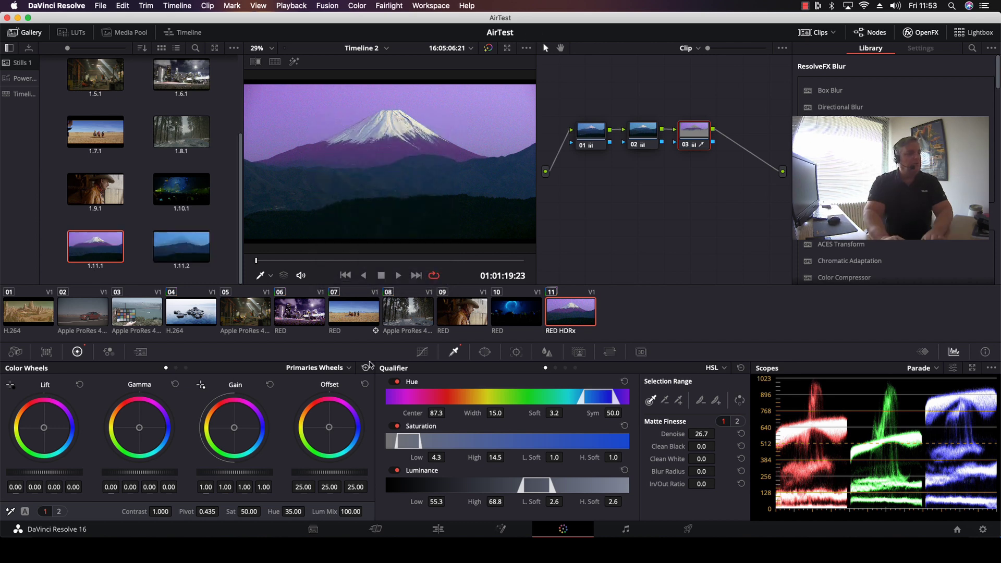
type("mount")
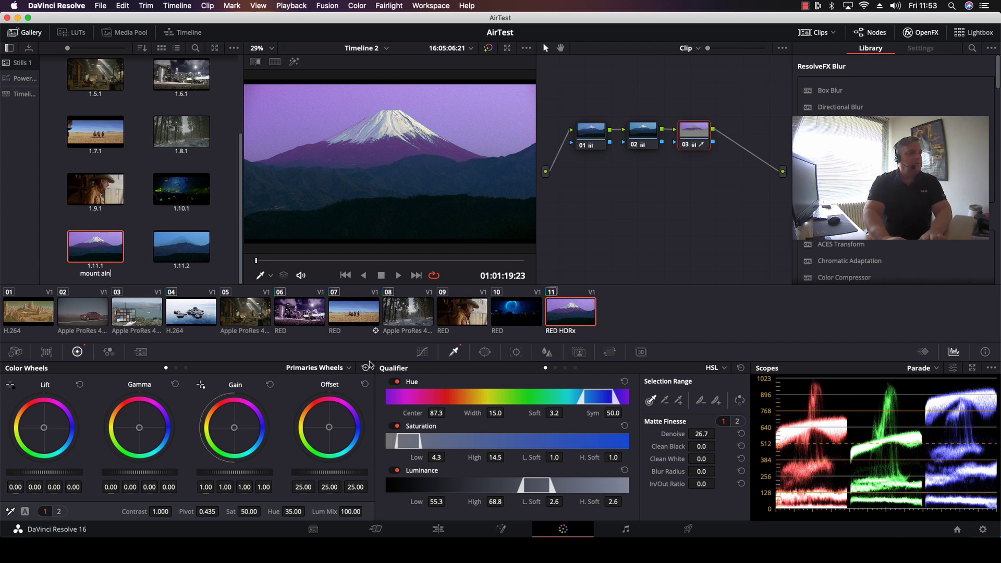
type("ain")
key("Return")
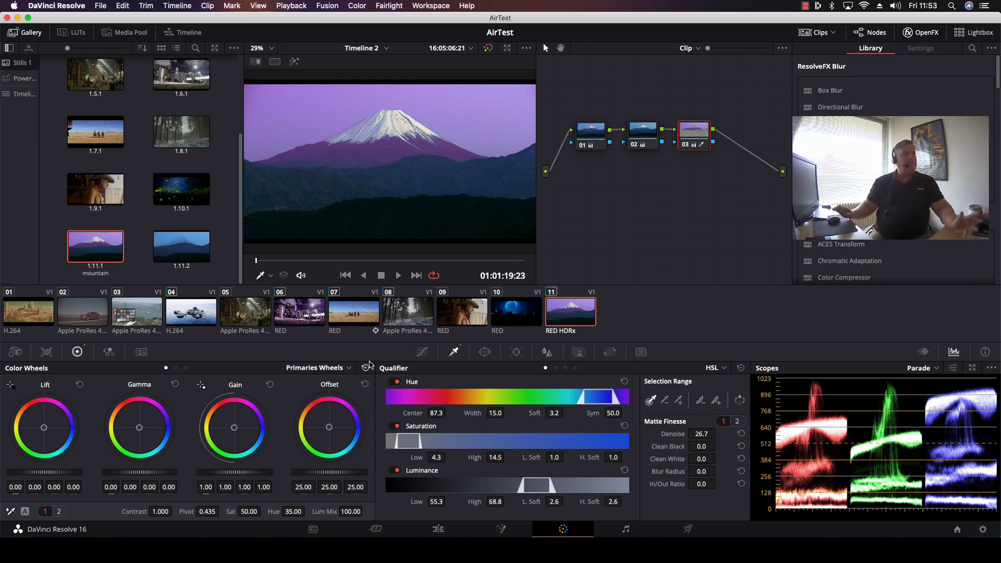
- Export the mountain still to the Desktop as 'volcano' in JPEG Files (*.jpg) format
right_click(96, 243)
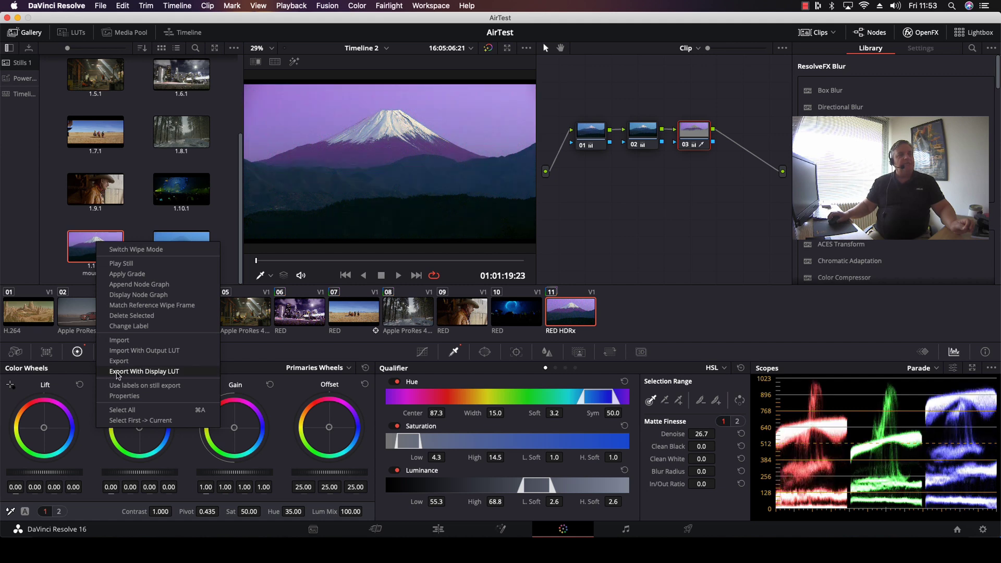
left_click(122, 362)
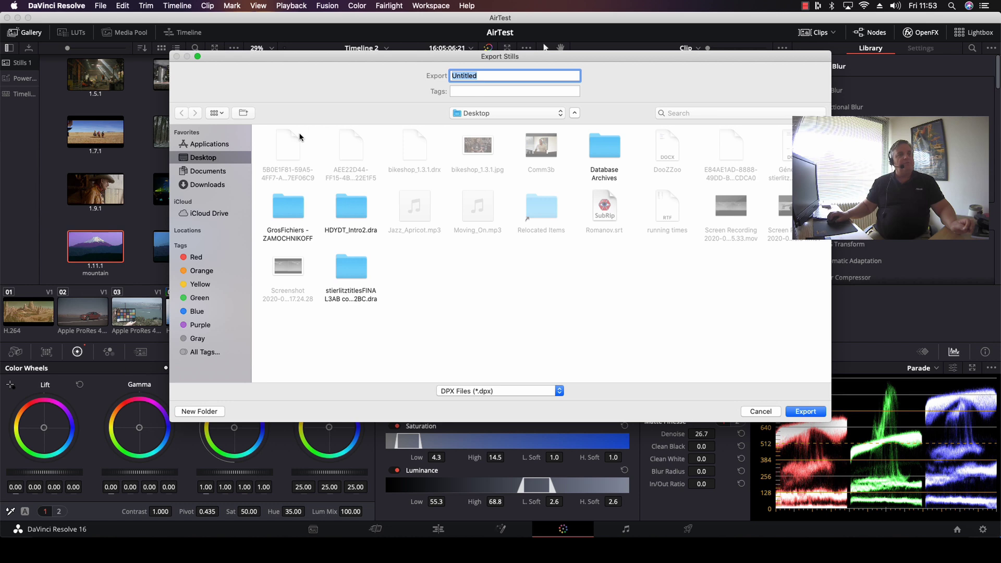
type("volcano")
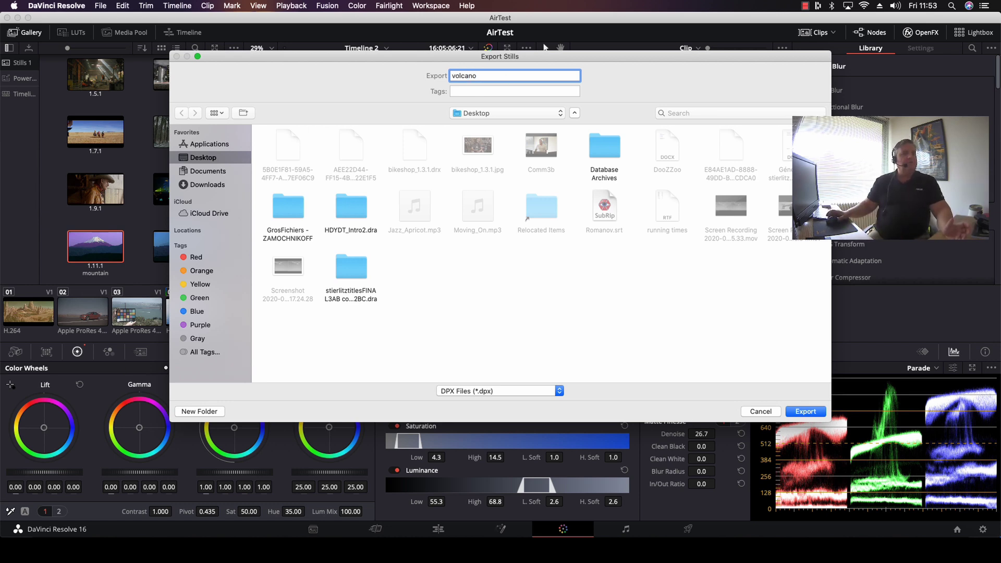
left_click(460, 396)
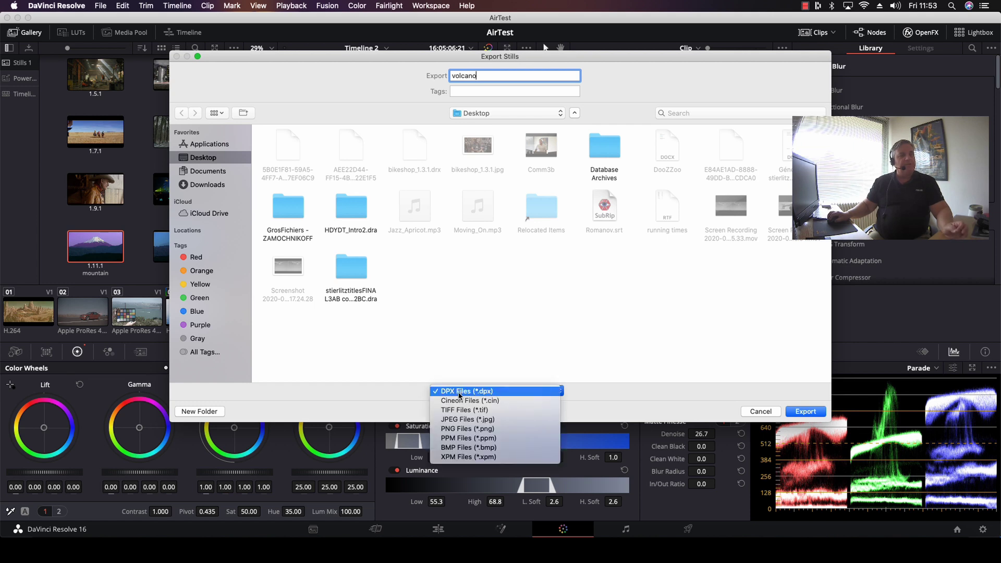
left_click(466, 420)
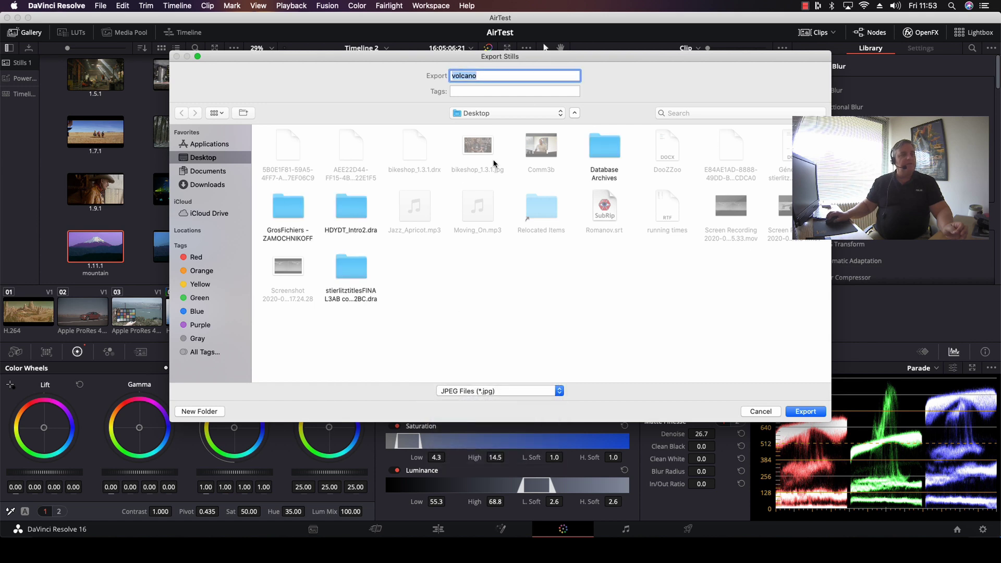
left_click(804, 412)
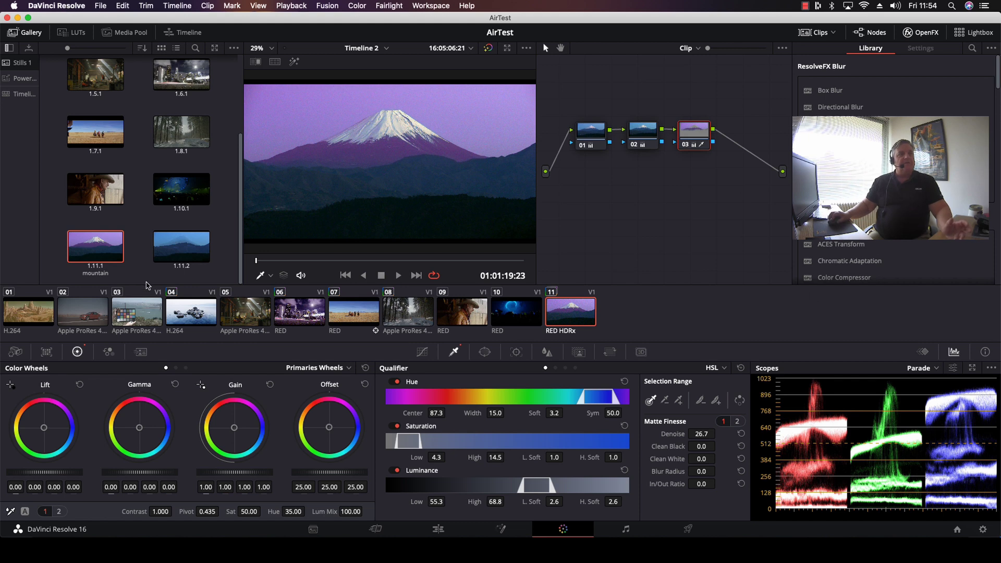
- Import volcano_1.11.1.jpg from the Desktop into the gallery, filtering the file list to JPEG
right_click(140, 215)
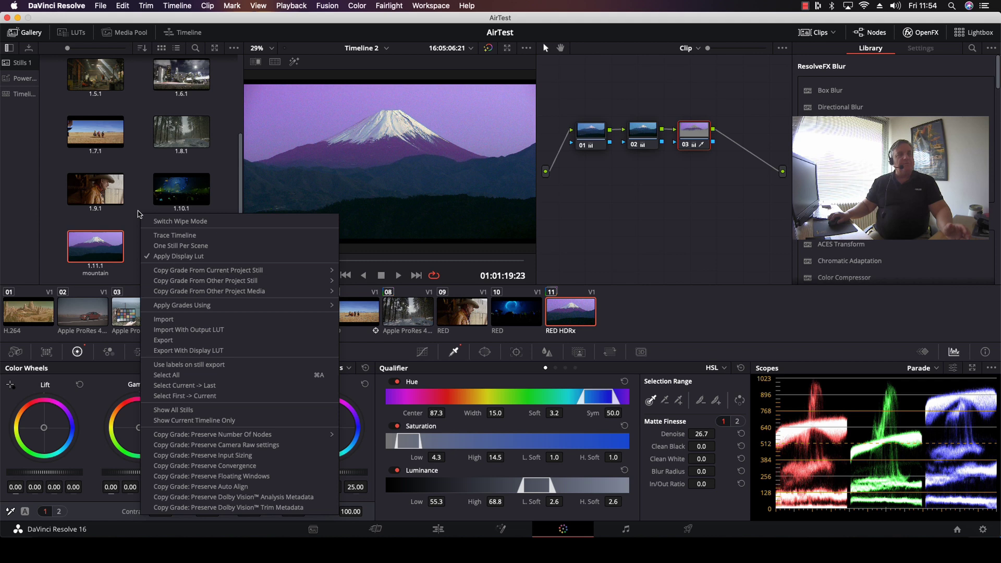
left_click(186, 319)
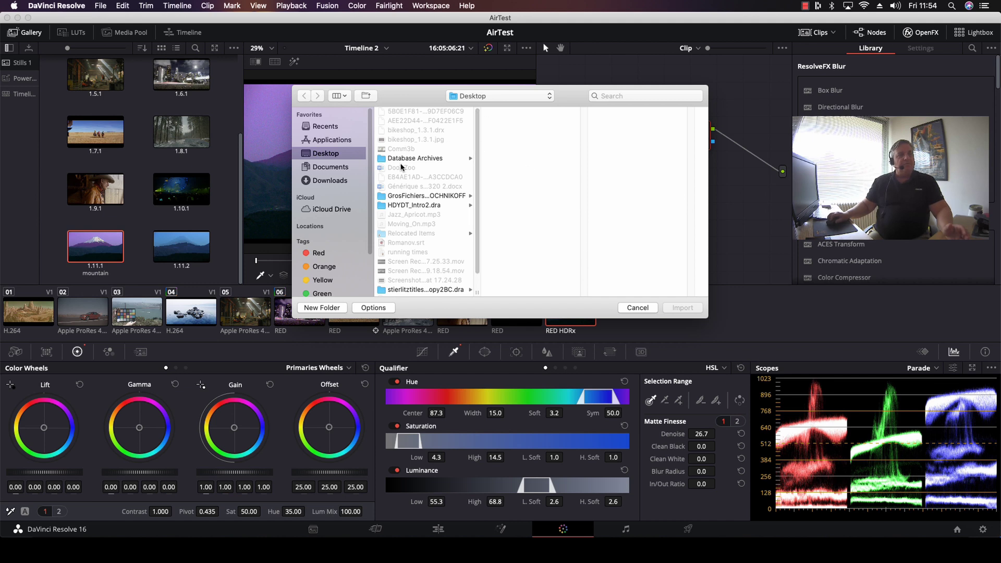
scroll(476, 210, "down", 2)
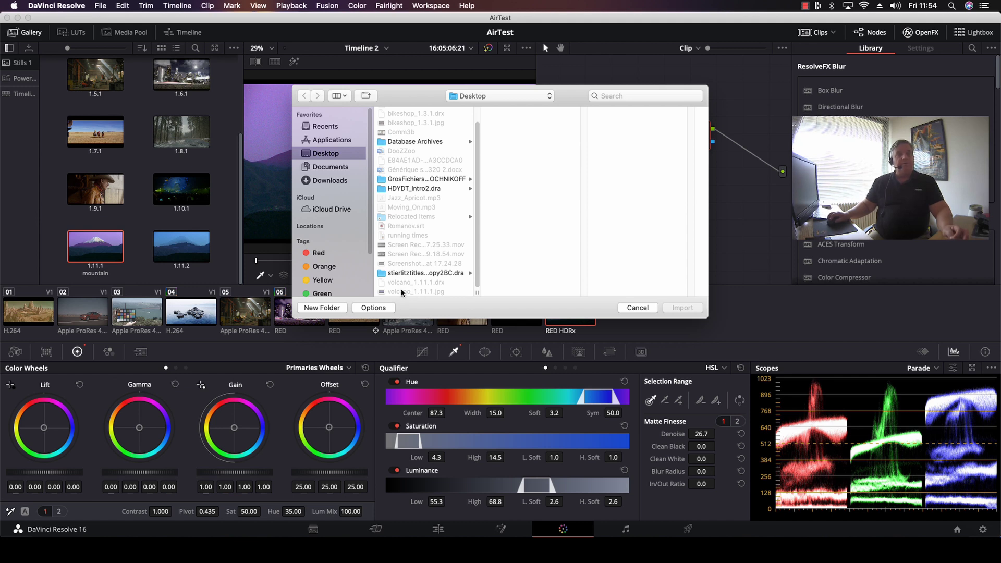
left_click(374, 308)
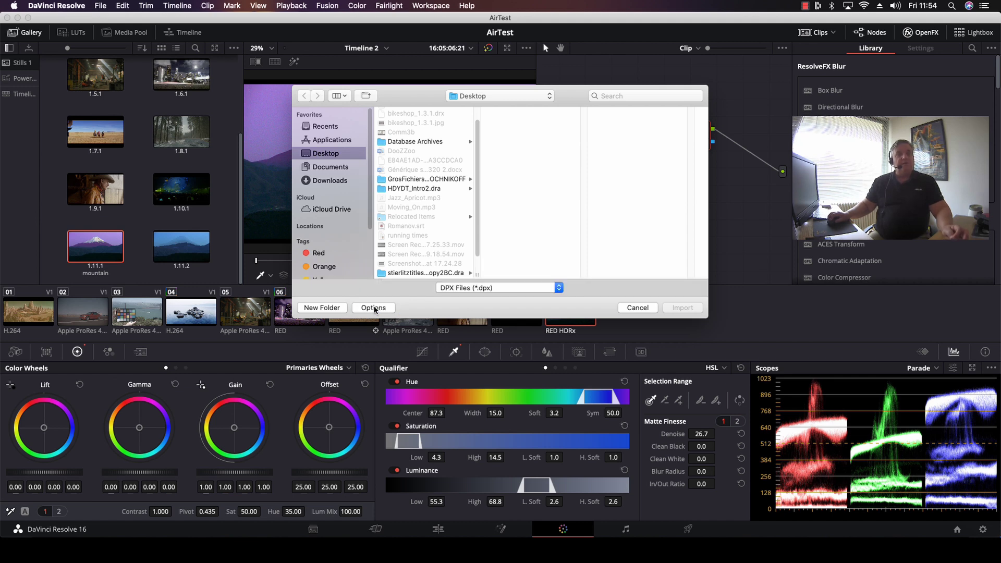
left_click(472, 288)
left_click(469, 316)
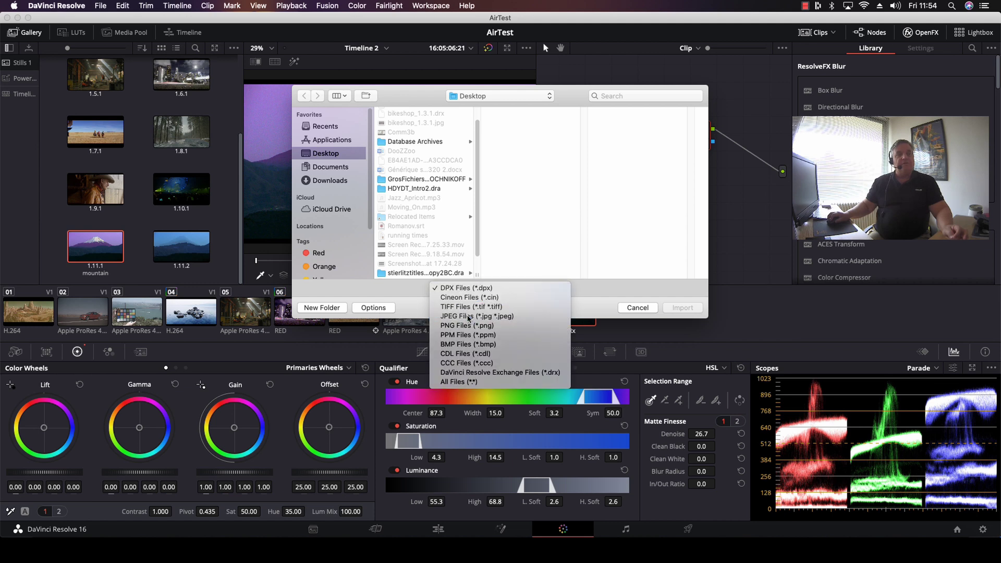
scroll(478, 243, "down", 2)
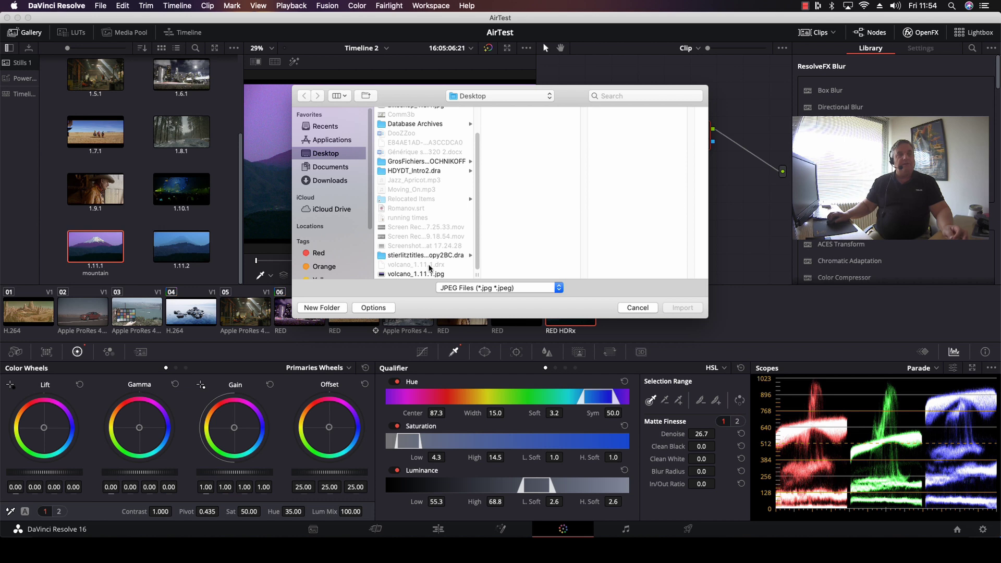
left_click(399, 275)
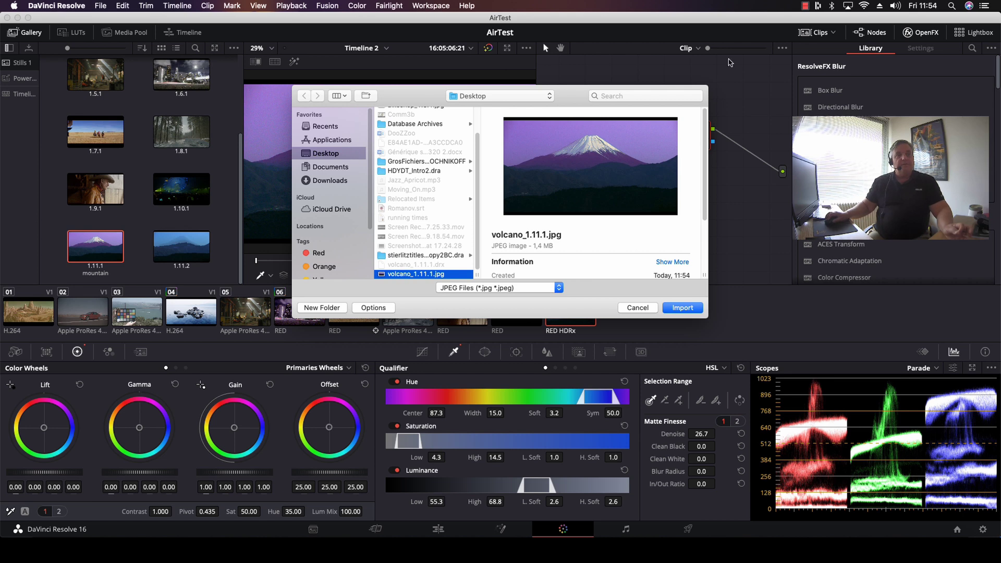
left_click(689, 309)
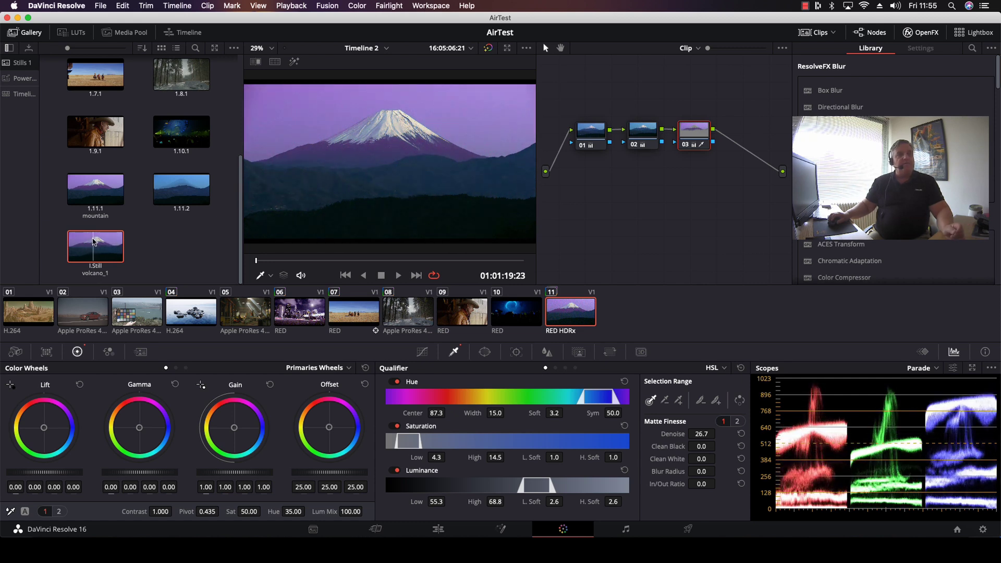
right_click(95, 241)
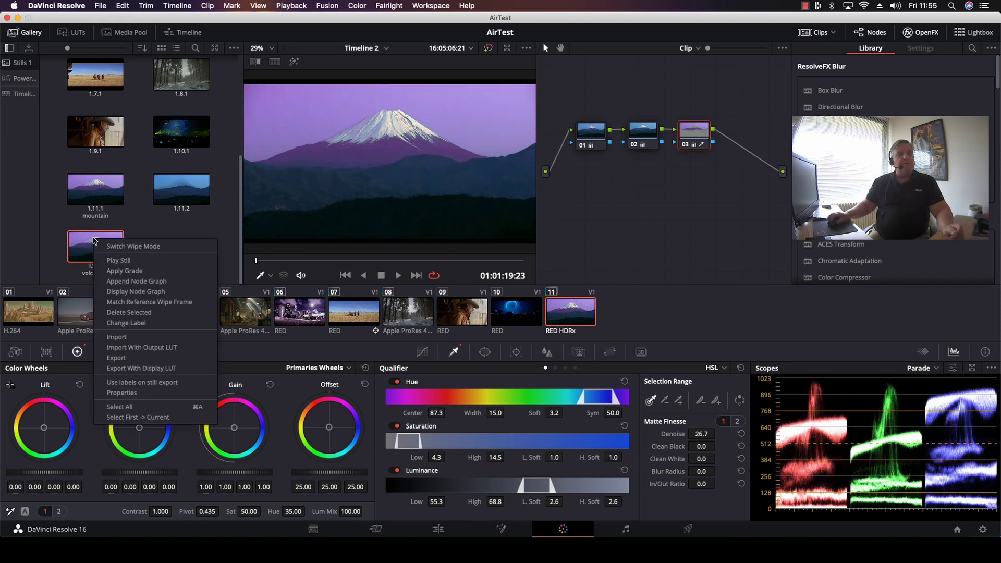
left_click(141, 292)
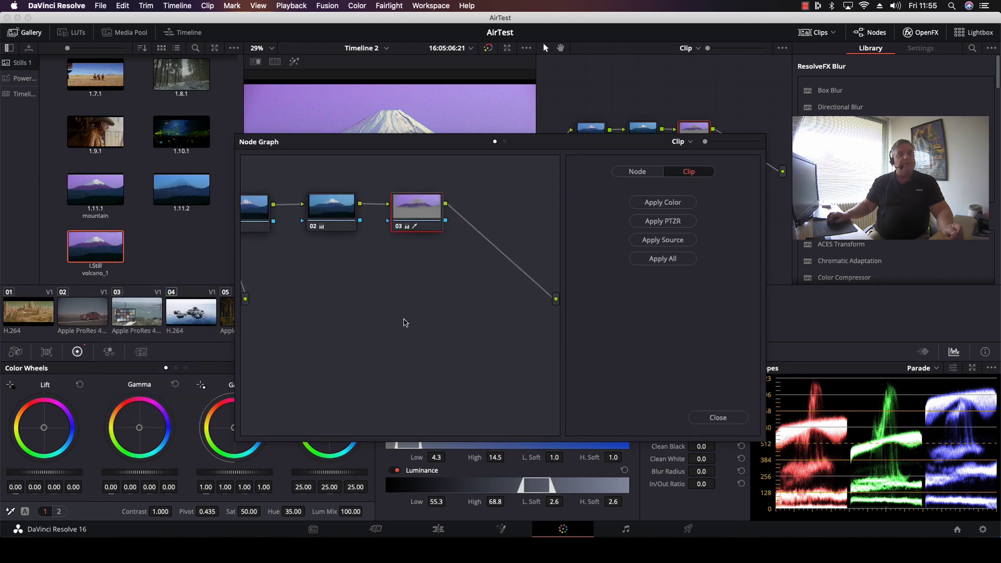
scroll(406, 323, "down", 5)
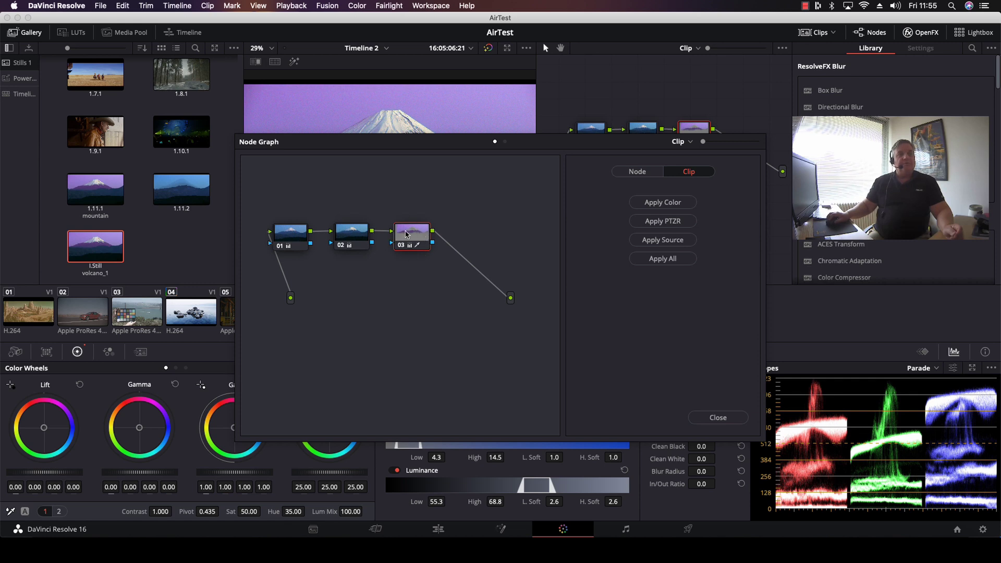
left_click(718, 418)
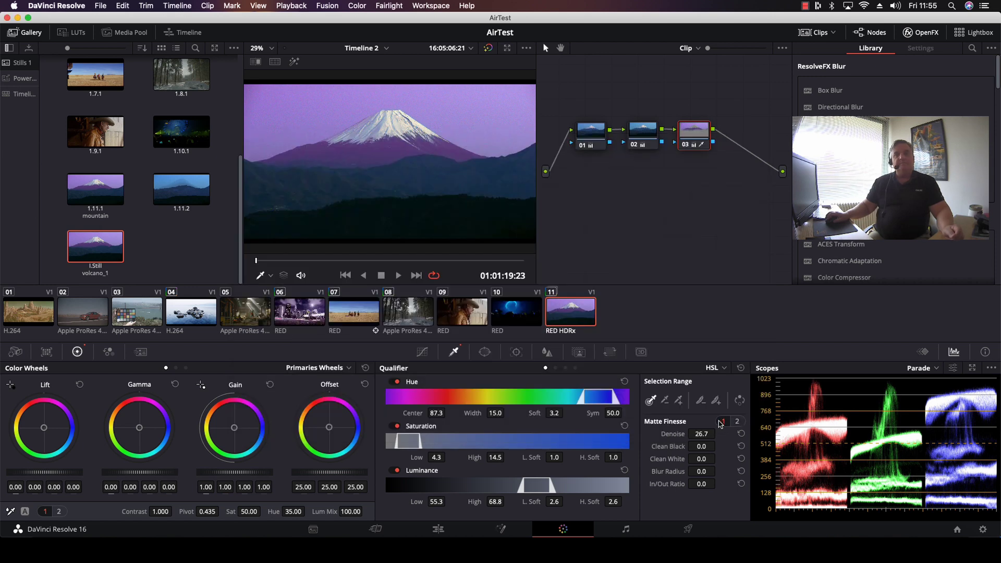